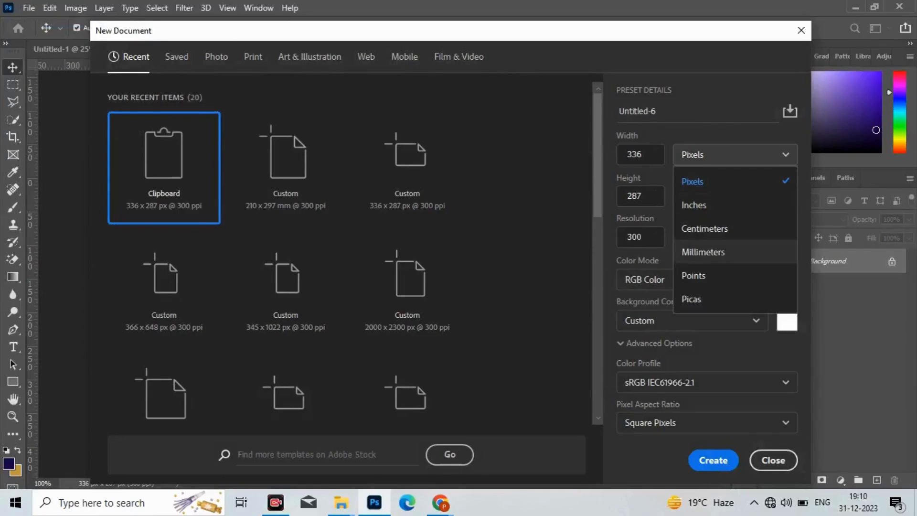
- Create a new document 210 mm wide and 297 mm high at 300 pixels/inch
click(702, 252)
double_click(638, 154)
text(21)
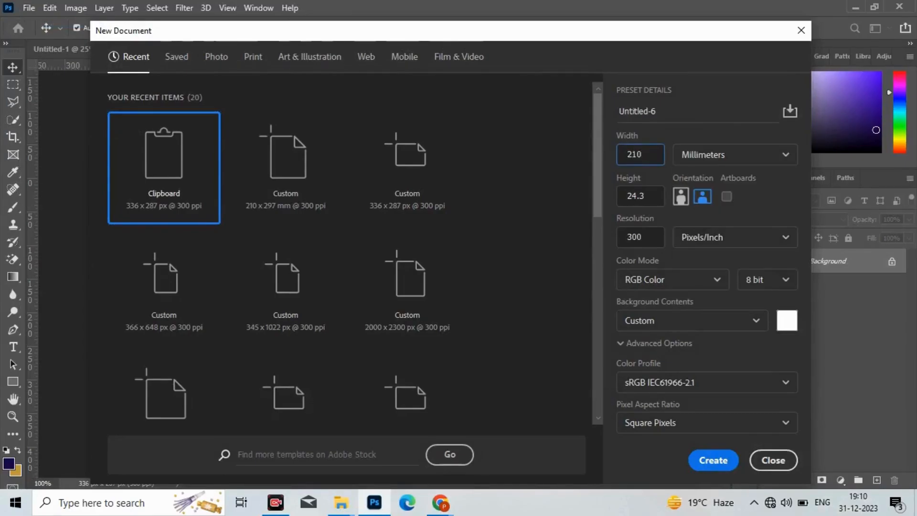
text(0)
key(Tab)
text(297)
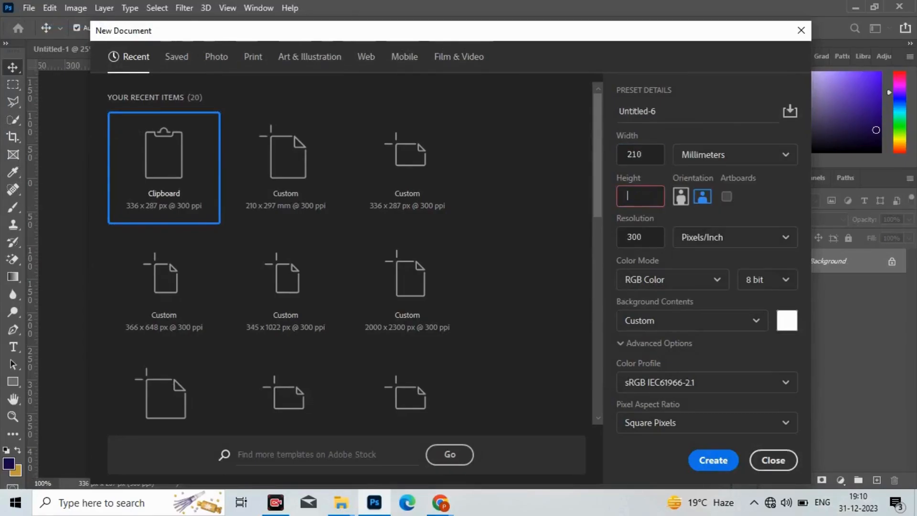
key(Return)
- Fill the background with a dark navy foreground color (#170341) and unlock it as a regular layer
click(8, 463)
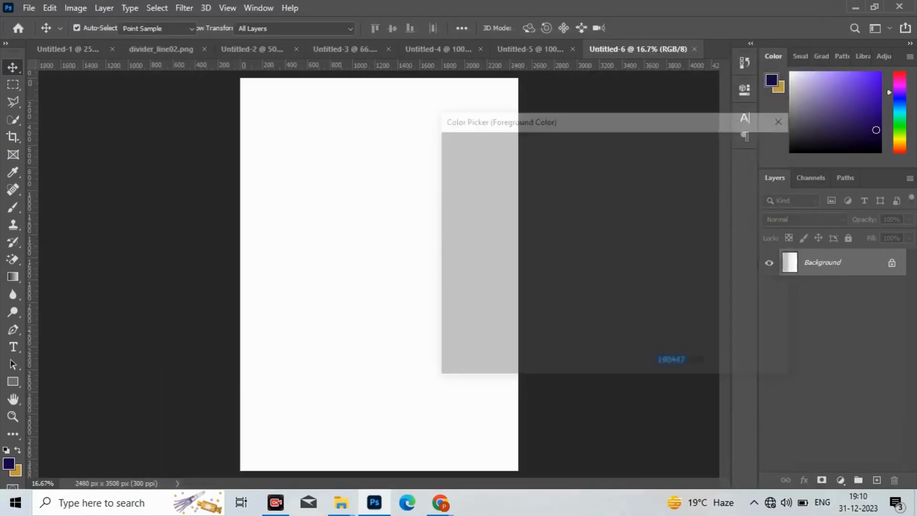
click(606, 277)
key(Return)
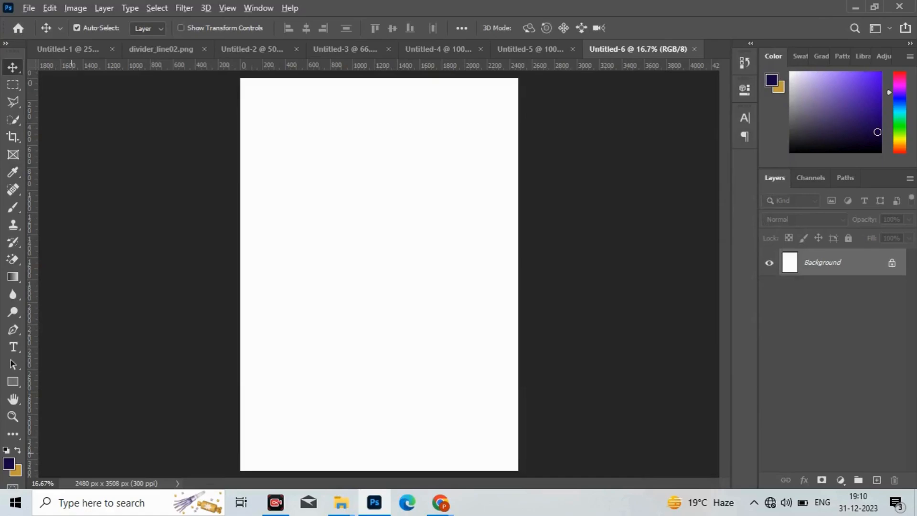
key(alt+BackSpace)
click(891, 263)
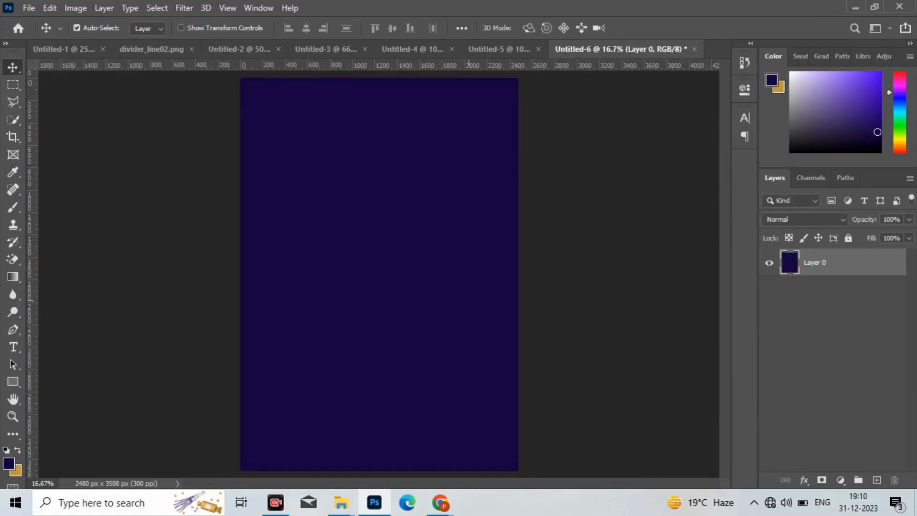
- Copy the dark patterned ornament from Untitled-2 into Untitled-6 and hang it in the page's upper-left corner
click(247, 49)
key(ctrl+a)
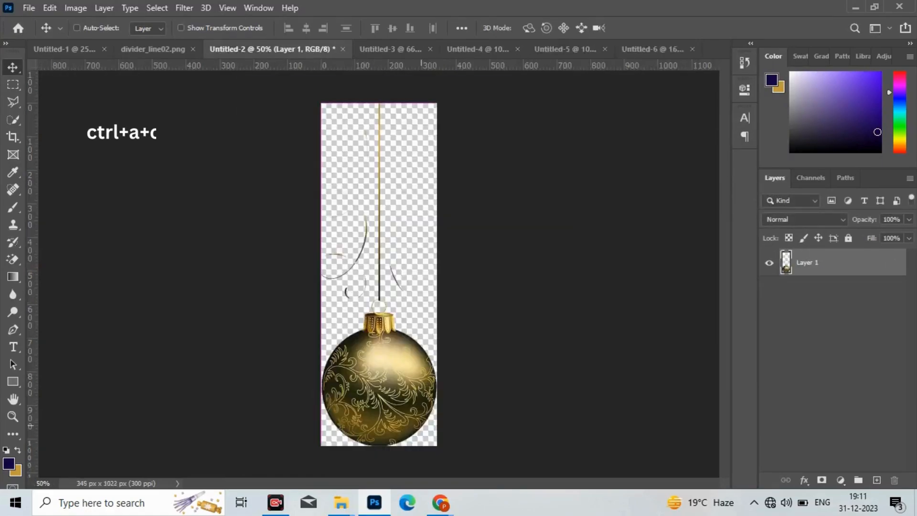
click(653, 49)
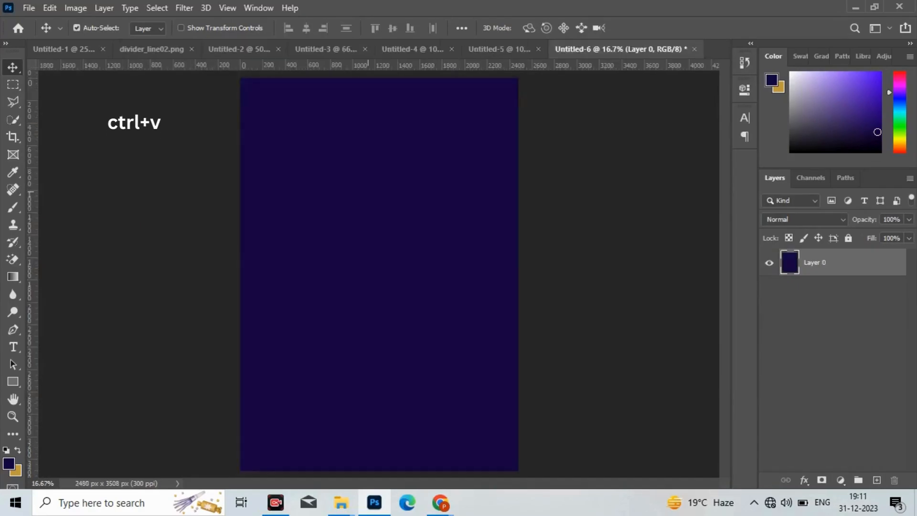
key(ctrl+v)
drag(382, 286, 265, 141)
- Copy the gold ornament from Untitled-3 into Untitled-6 and hang it just right of the dark ornament at the page's top edge
click(330, 49)
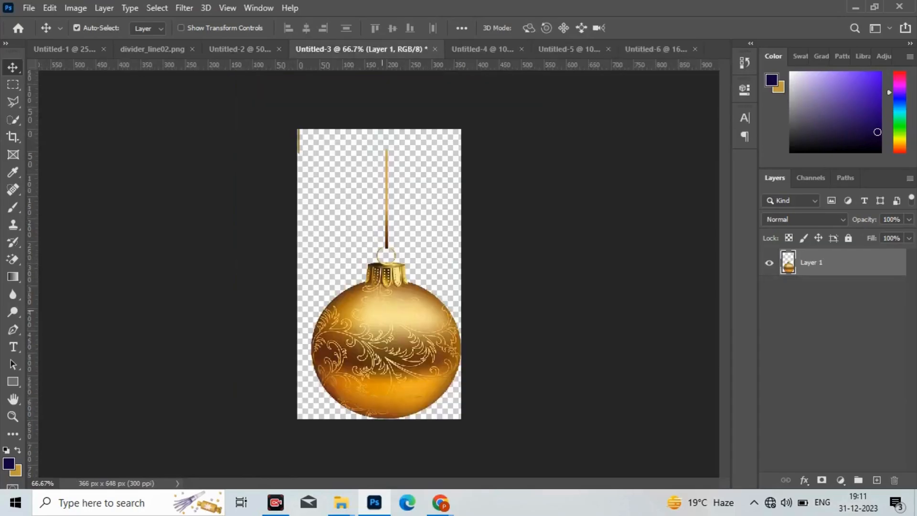
key(ctrl+a)
key(ctrl+c)
click(655, 49)
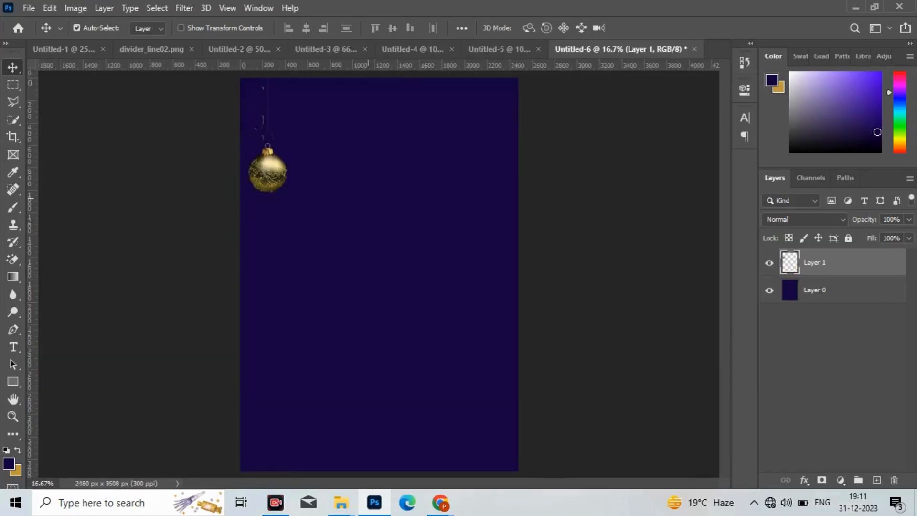
key(ctrl+v)
drag(382, 287, 291, 119)
key(ctrl+t)
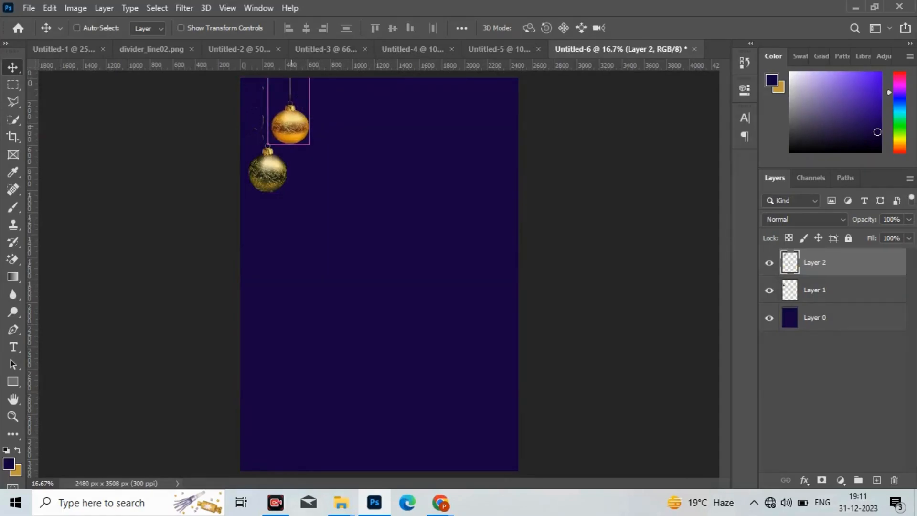
key(Return)
- Enlarge both ornament layers together, keeping them anchored at the page's upper-left corner
shift+click(815, 289)
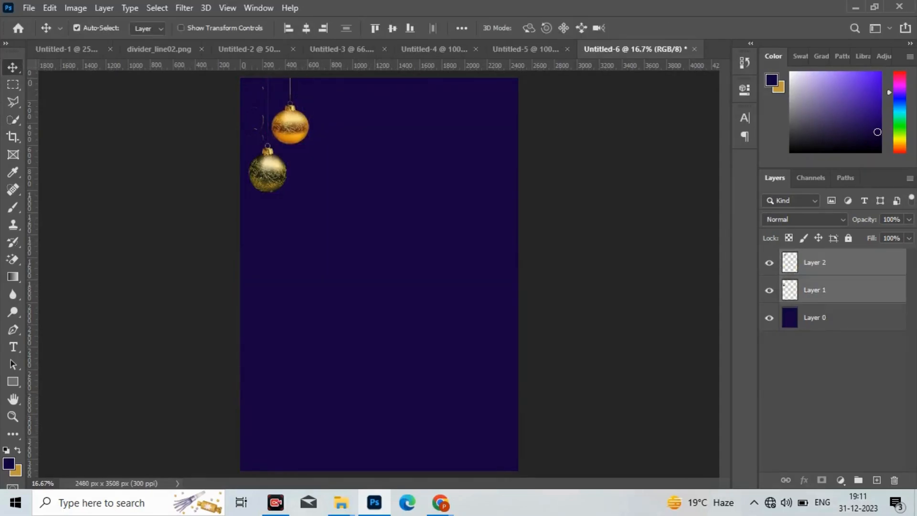
key(ctrl+t)
drag(309, 192, 335, 247)
key(Return)
- Duplicate both ornaments, move the copies to the page's right side and flip them horizontally to mirror the left pair
key(ctrl+j)
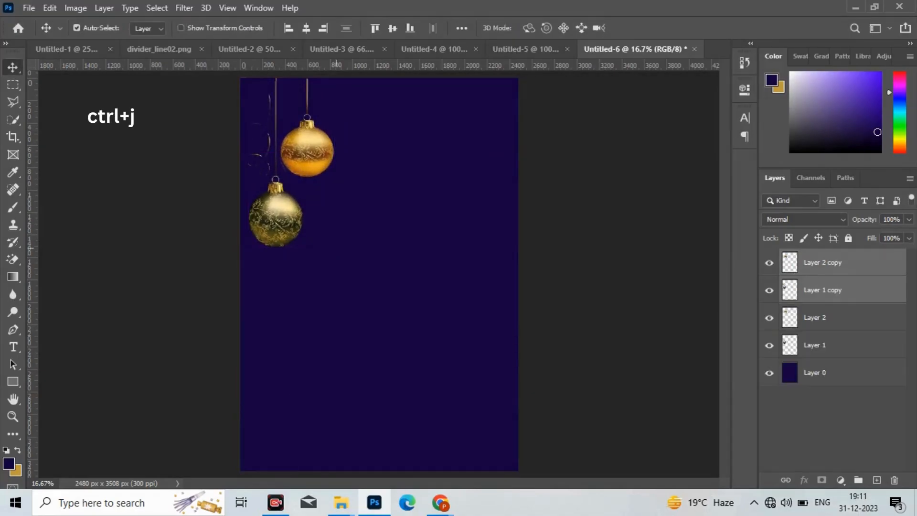
drag(323, 123, 503, 123)
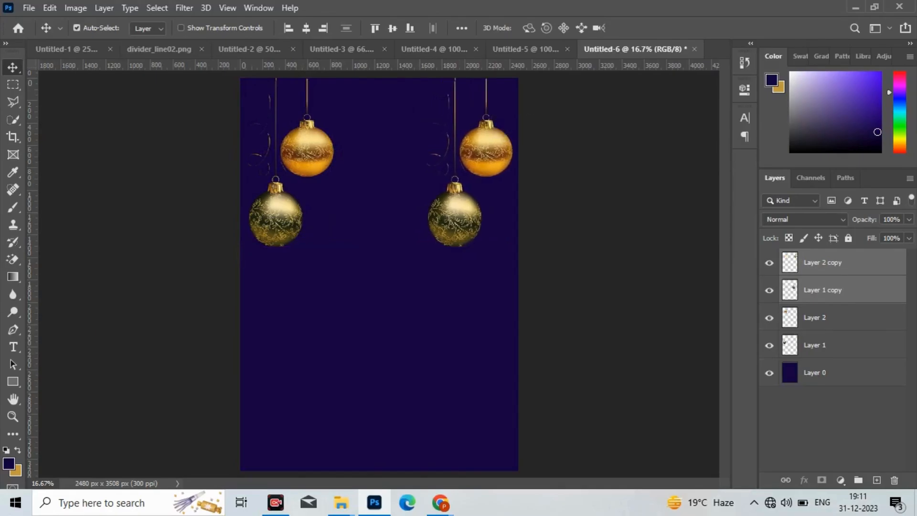
click(50, 7)
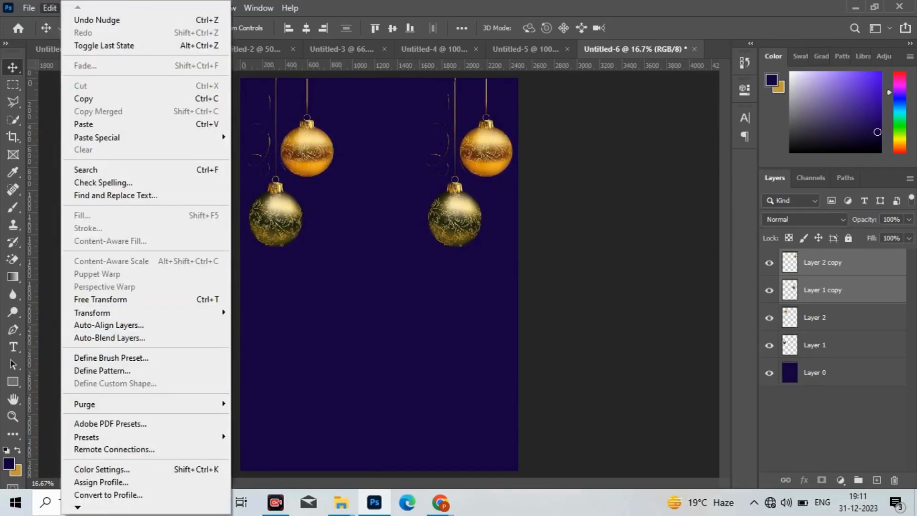
mouse_move(143, 312)
click(271, 302)
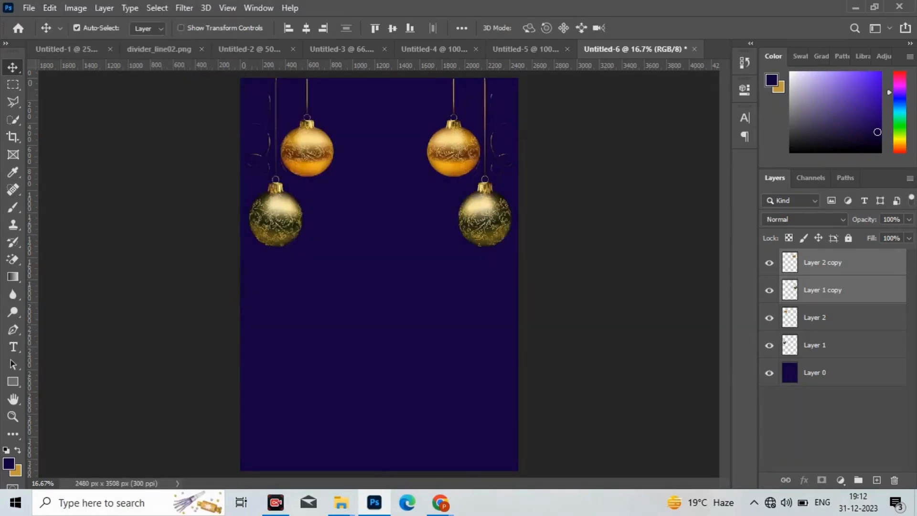
- Add a two-line "Happy New Year" heading between the lower ornaments in white (ffffff) Neonderthaw Regular at 48 pt
key(t)
click(139, 28)
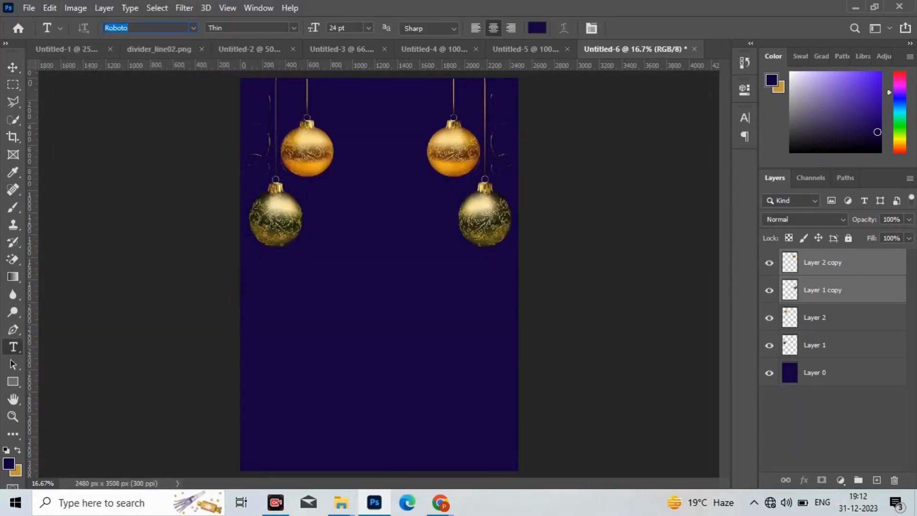
text(ndertha)
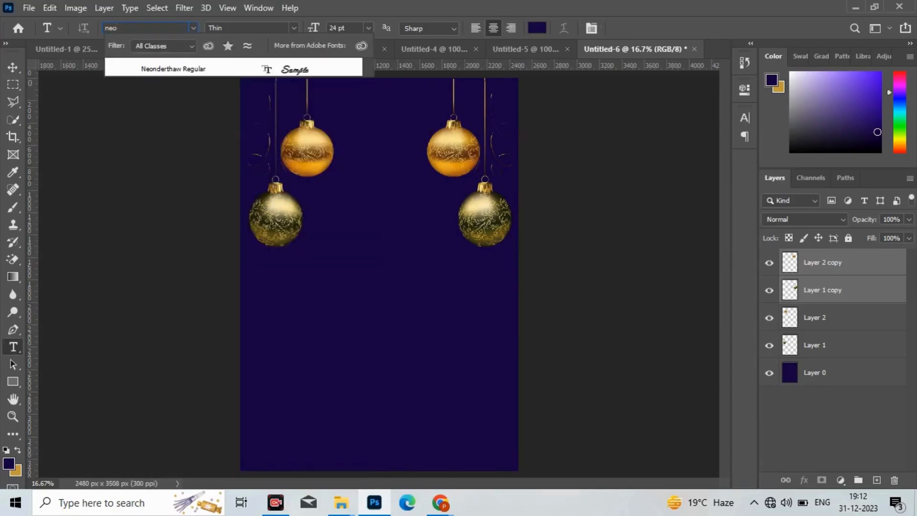
key(Down)
key(Return)
click(295, 225)
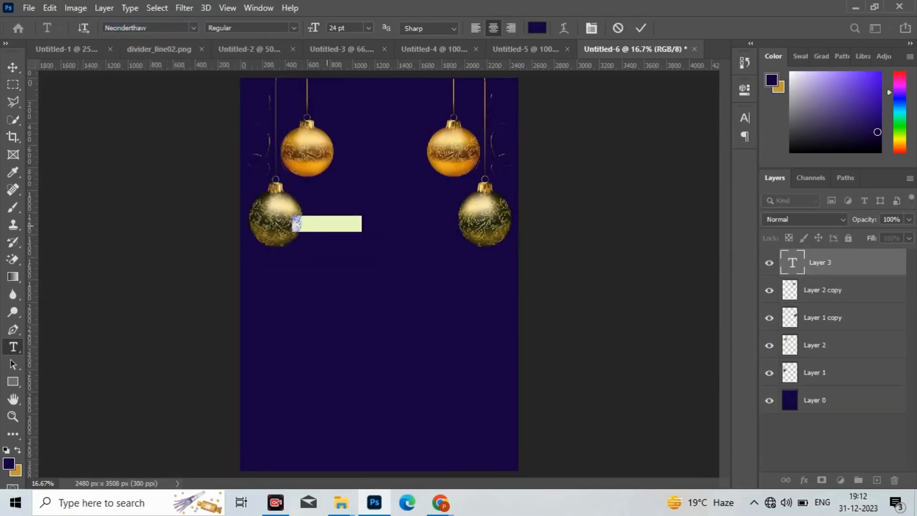
text(H)
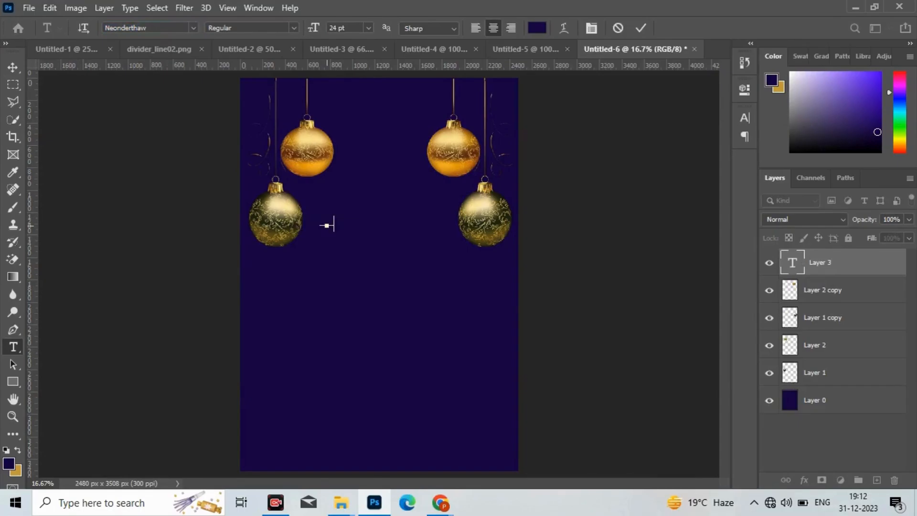
key(ctrl+a)
click(536, 28)
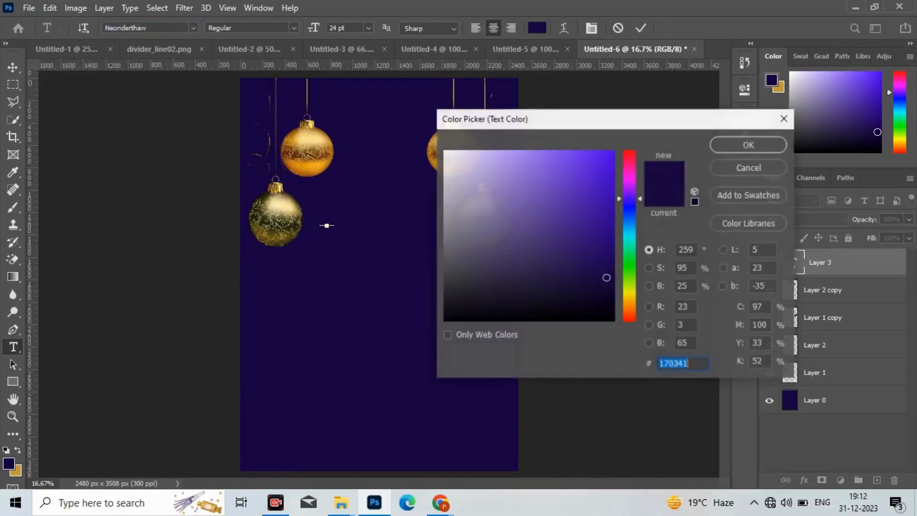
text(ffffff)
key(Return)
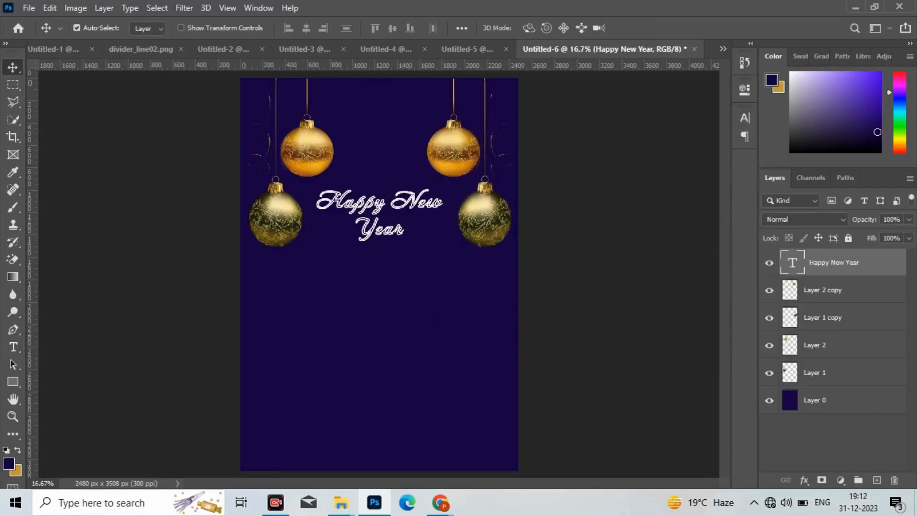
- Add a separate text layer reading "2024" below the Happy New Year heading
key(t)
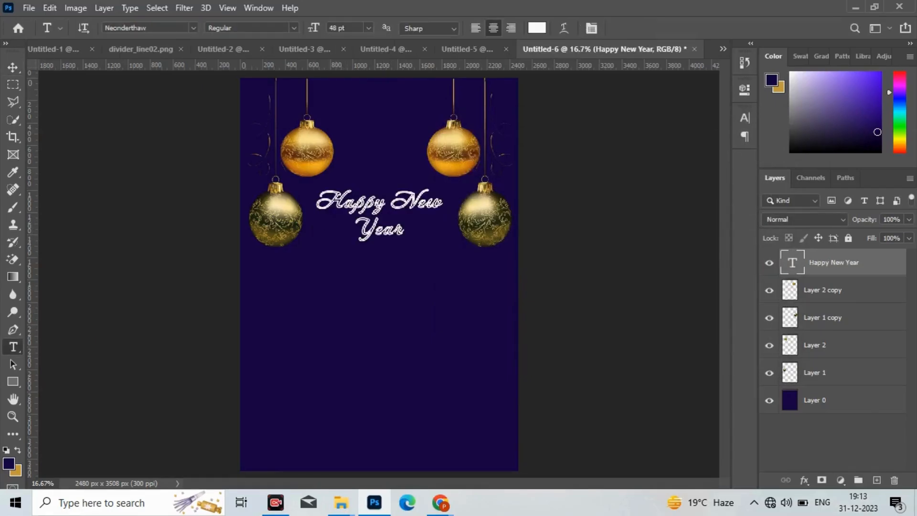
click(322, 293)
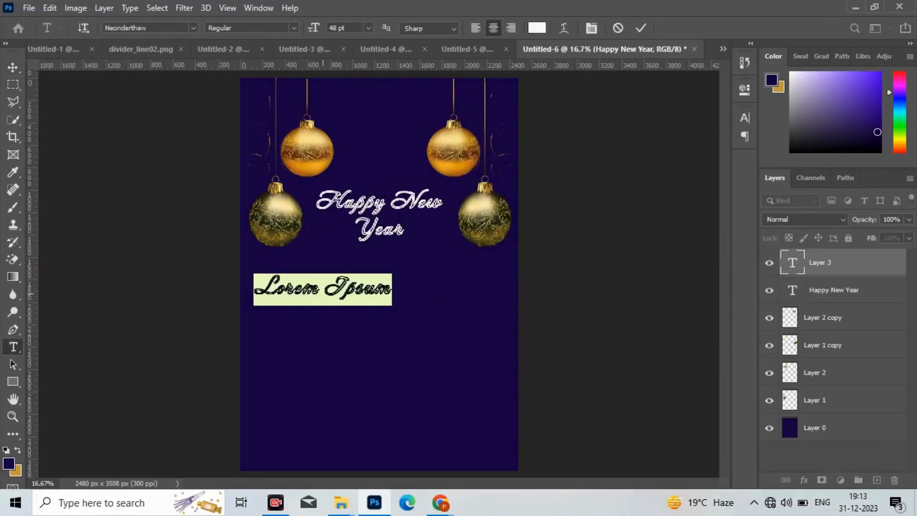
key(BackSpace)
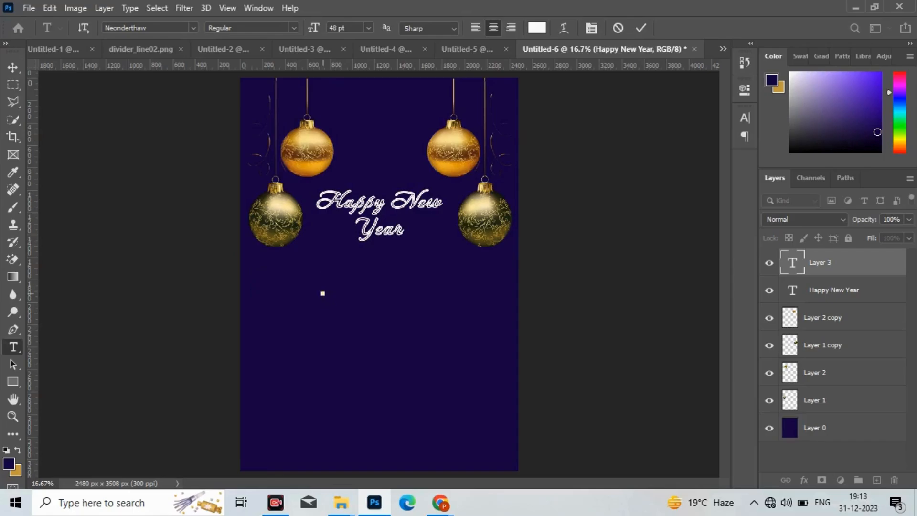
text(2024)
- Set the "2024" text to the Algerian font at 72 pt
key(ctrl+a)
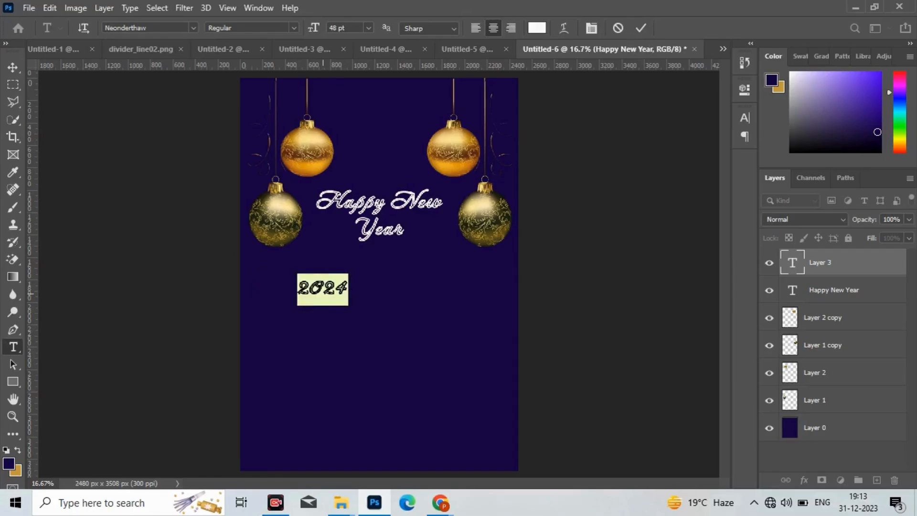
click(193, 28)
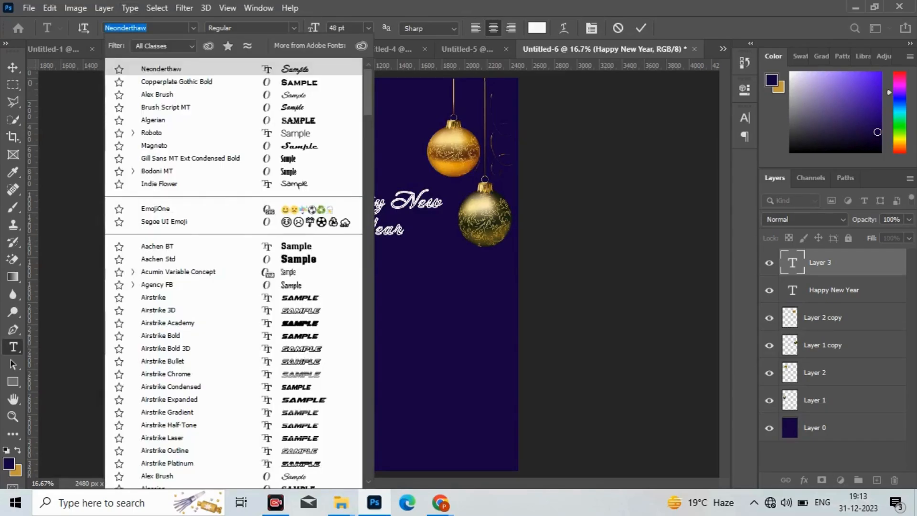
key(Down)
key(Down)
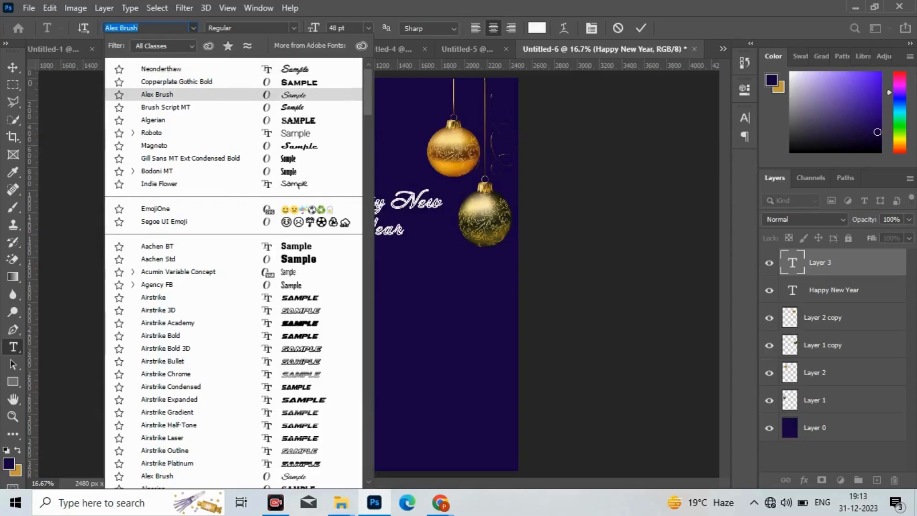
key(Up)
key(Down)
key(Down)
key(Down)
key(Escape)
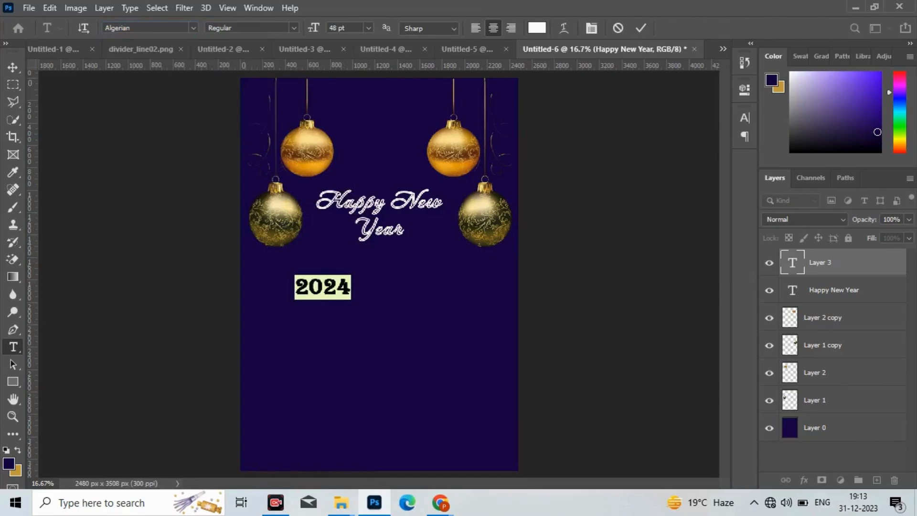
click(369, 28)
click(377, 199)
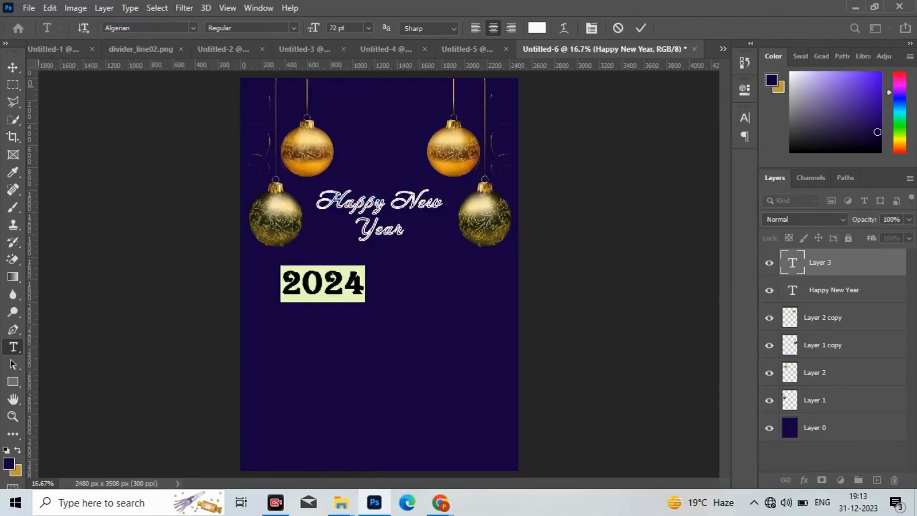
- Enlarge the "2024" text to about 220% width and 206% height and center it beneath the heading
click(13, 67)
drag(353, 273, 404, 265)
click(12, 347)
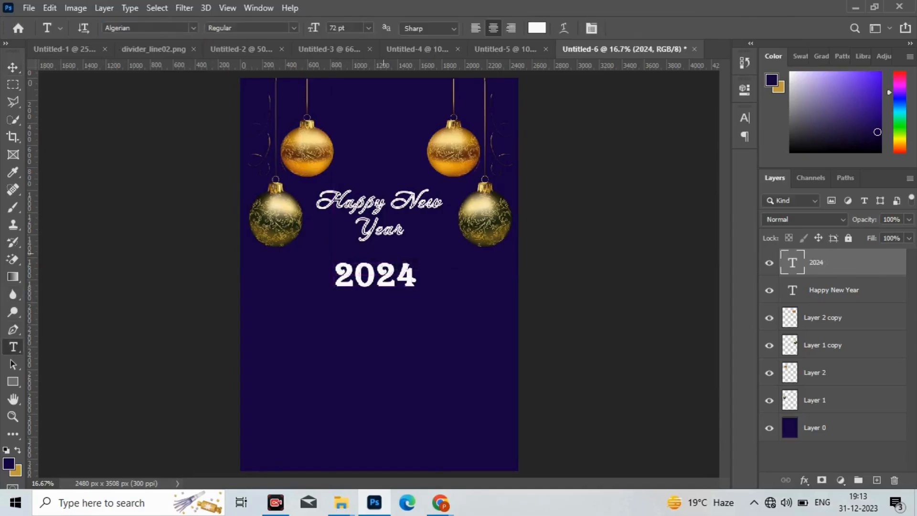
click(12, 67)
key(ctrl+t)
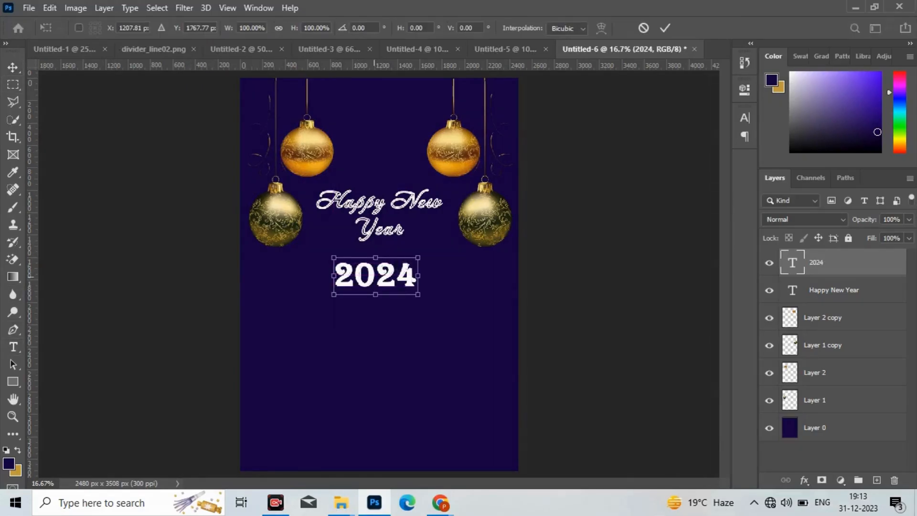
drag(418, 295, 520, 336)
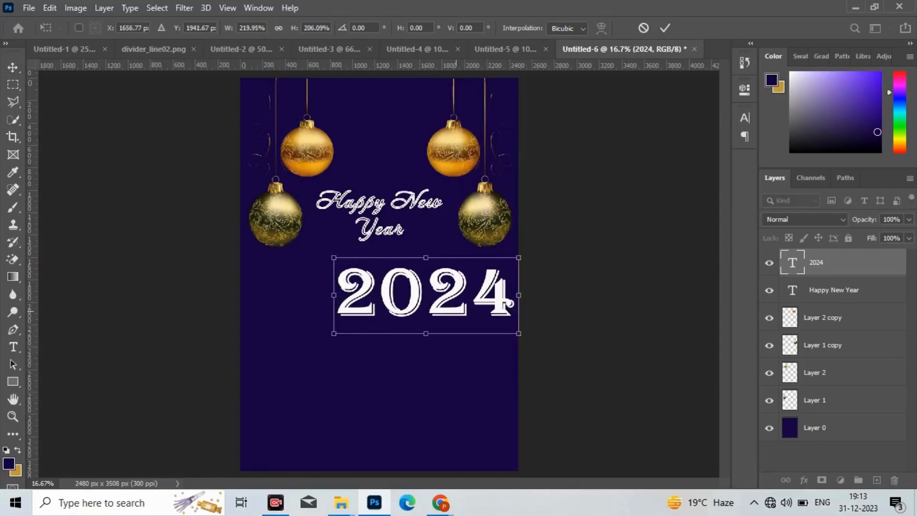
drag(511, 304, 464, 292)
key(Return)
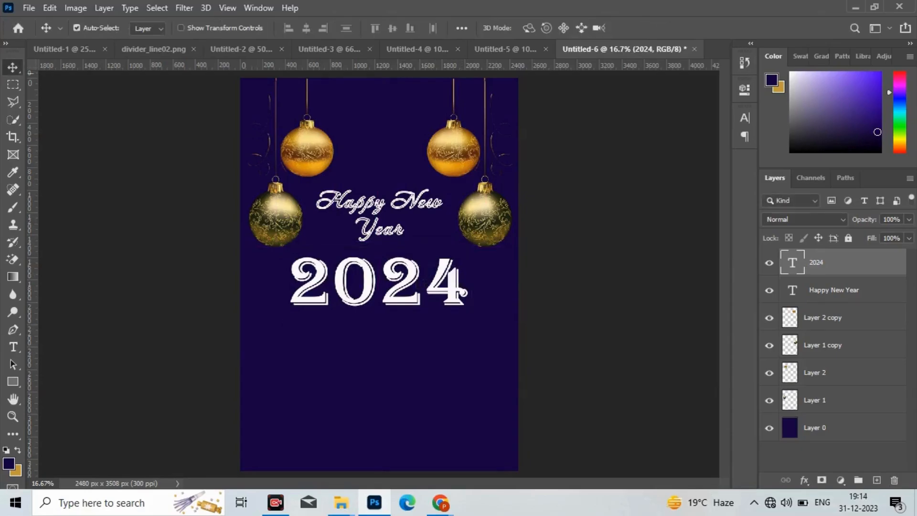
- Copy the gold star from the Untitled-4 document onto the poster and place it behind the left end of "2024"
click(419, 49)
click(431, 286)
key(ctrl+a)
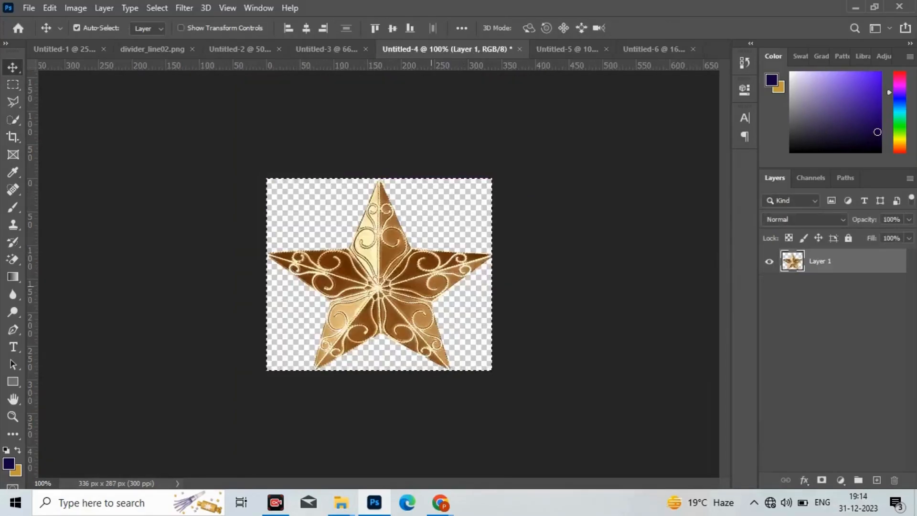
click(654, 50)
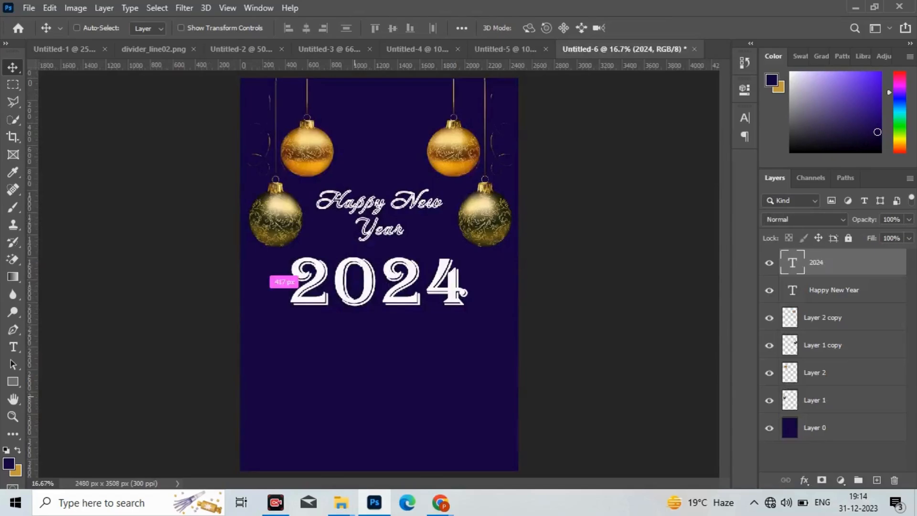
key(ctrl+v)
drag(381, 276, 292, 272)
key(ctrl+bracketleft)
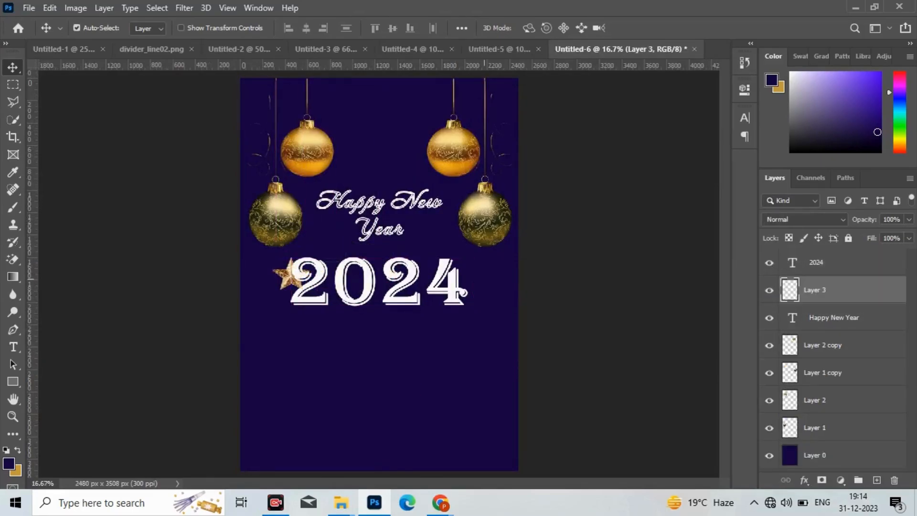
- Duplicate the gold star twice and arrange the three stars left of "2024", with the middle one smaller
drag(288, 280, 268, 312)
key(ctrl+j)
key(ctrl+t)
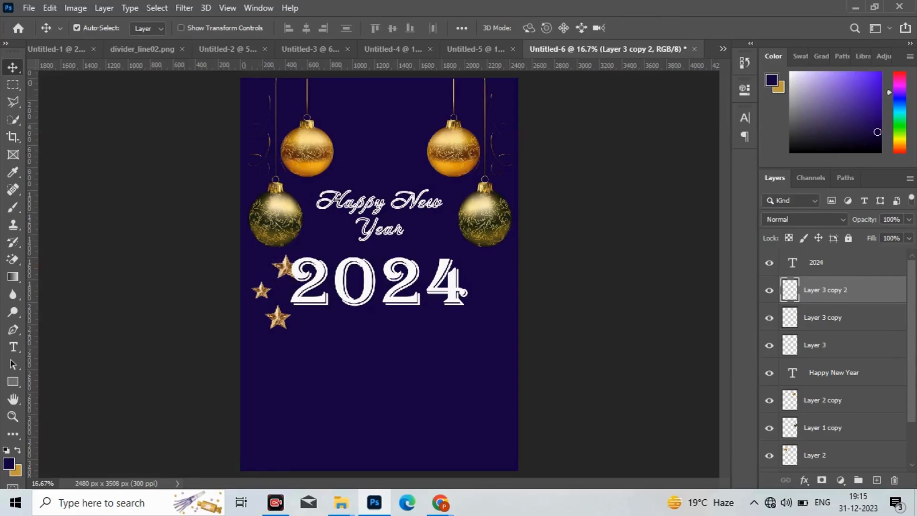
- Duplicate the three stars, move the copies to the right of "2024" and flip them horizontally to mirror the left group
click(831, 345)
shift+click(825, 290)
key(ctrl+j)
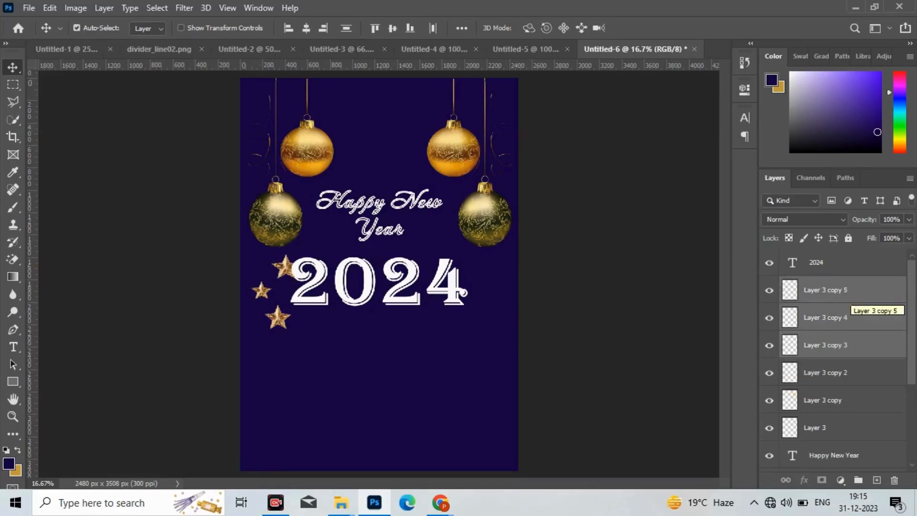
drag(270, 311, 492, 315)
click(49, 8)
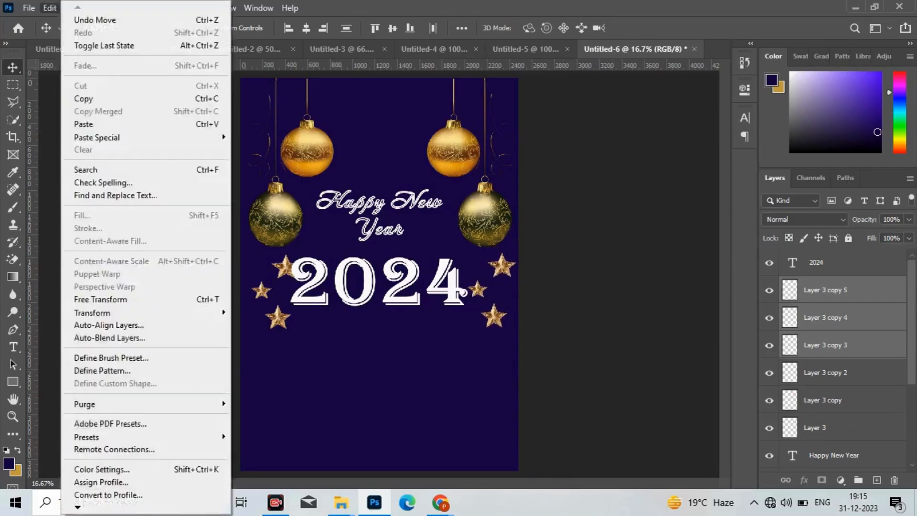
mouse_move(185, 313)
click(267, 354)
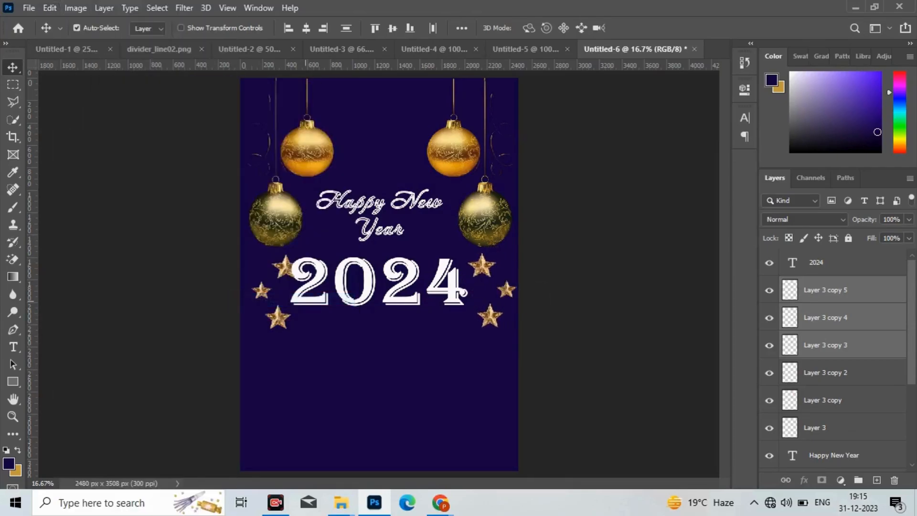
drag(489, 315, 481, 315)
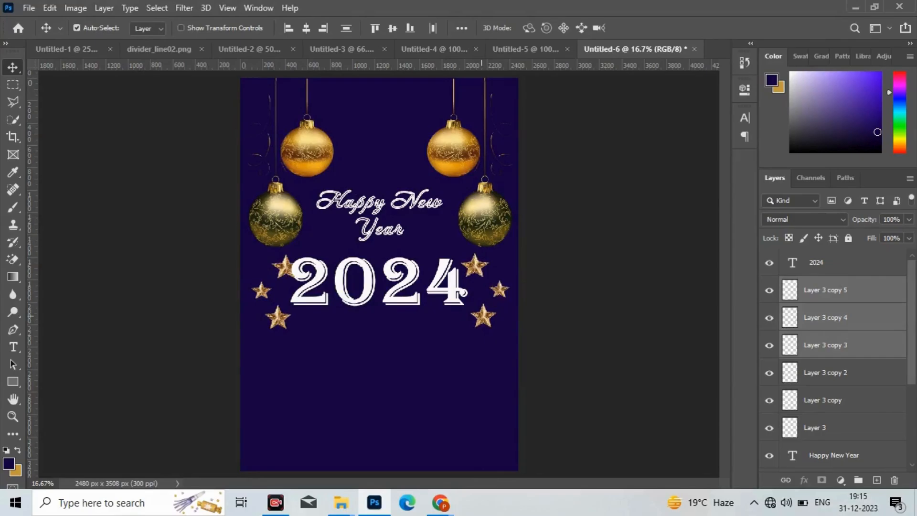
- Duplicate the lower-left dark ornament, shrink the copy below the left of "2024" and place a second small copy below its right
click(281, 208)
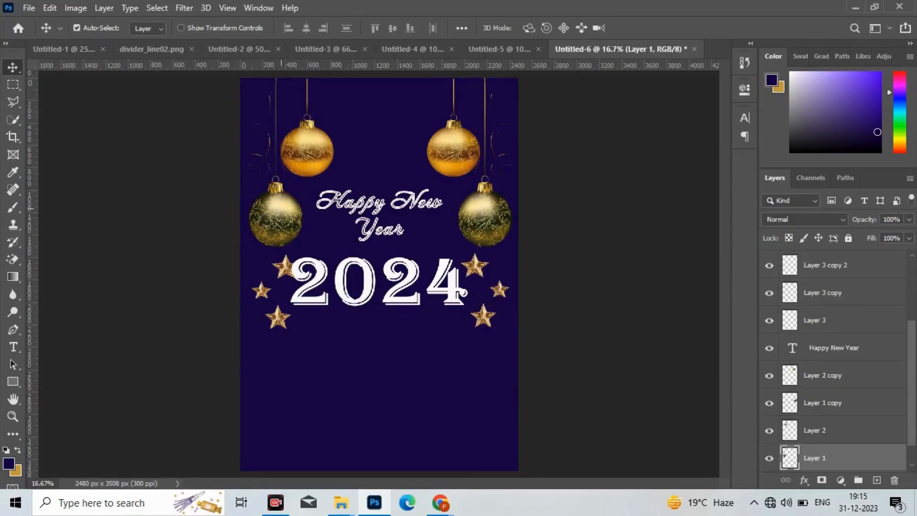
drag(281, 208, 320, 399)
key(ctrl+t)
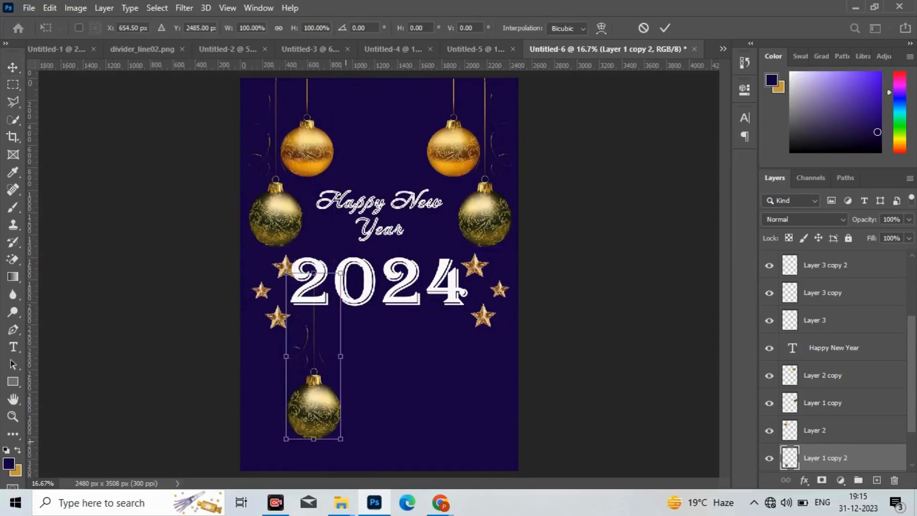
drag(307, 335, 454, 322)
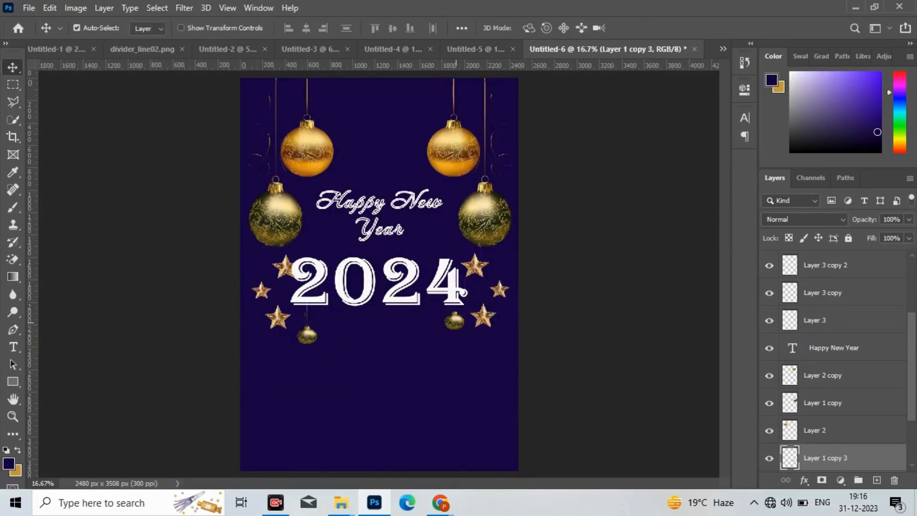
- Copy the gold divider from divider_line02.png onto the poster and center it directly beneath "2024"
click(142, 49)
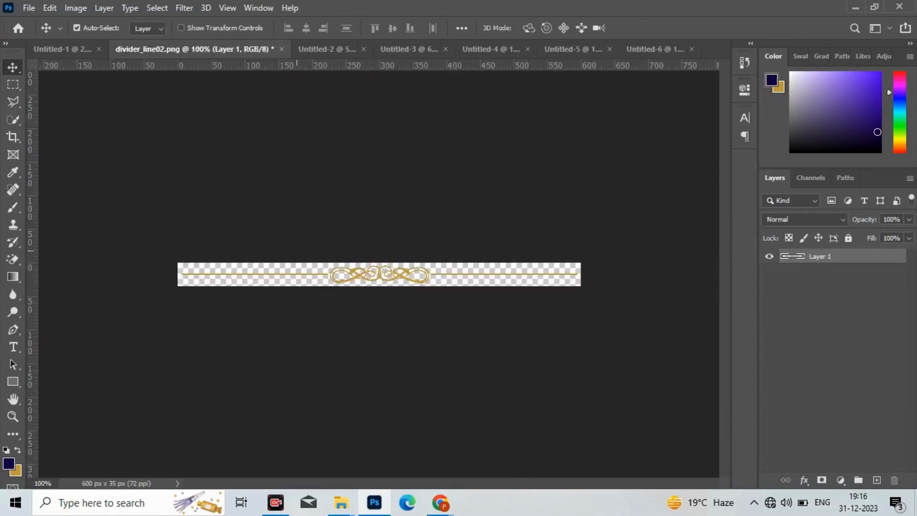
click(399, 280)
key(ctrl+a)
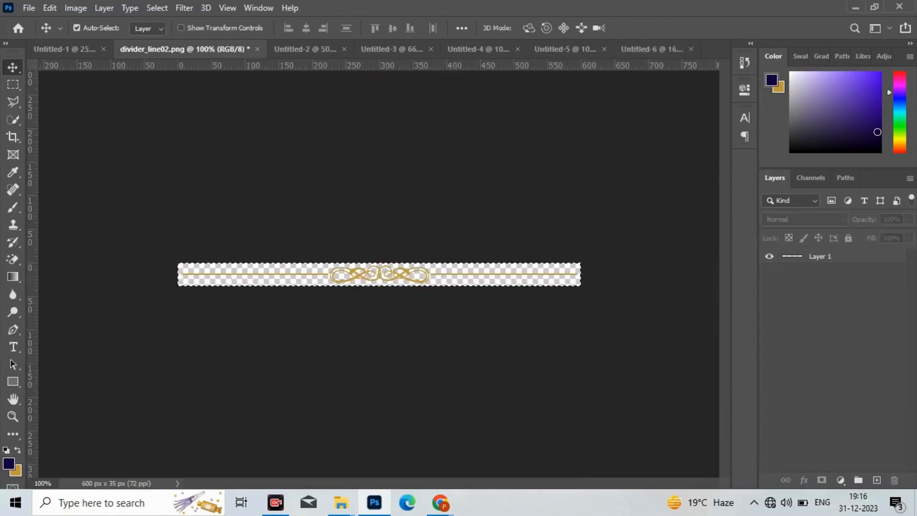
click(653, 49)
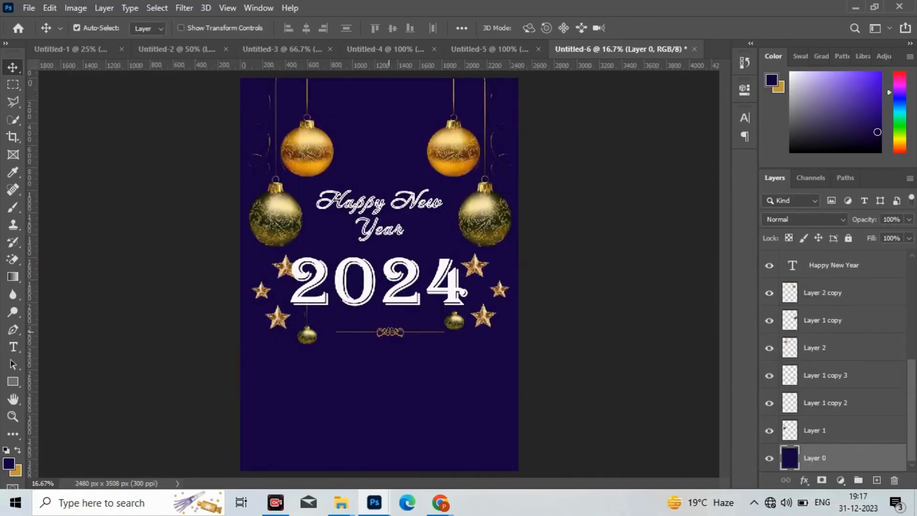
key(ctrl+plus)
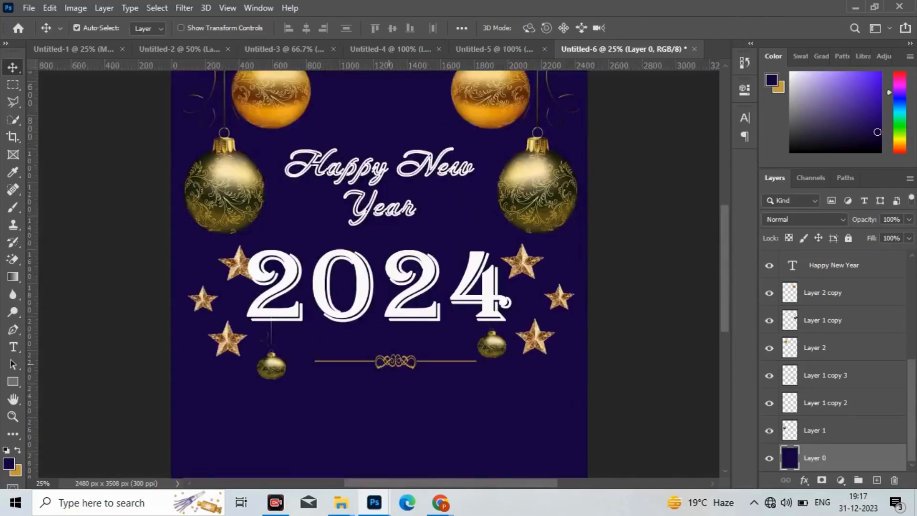
drag(396, 361, 381, 339)
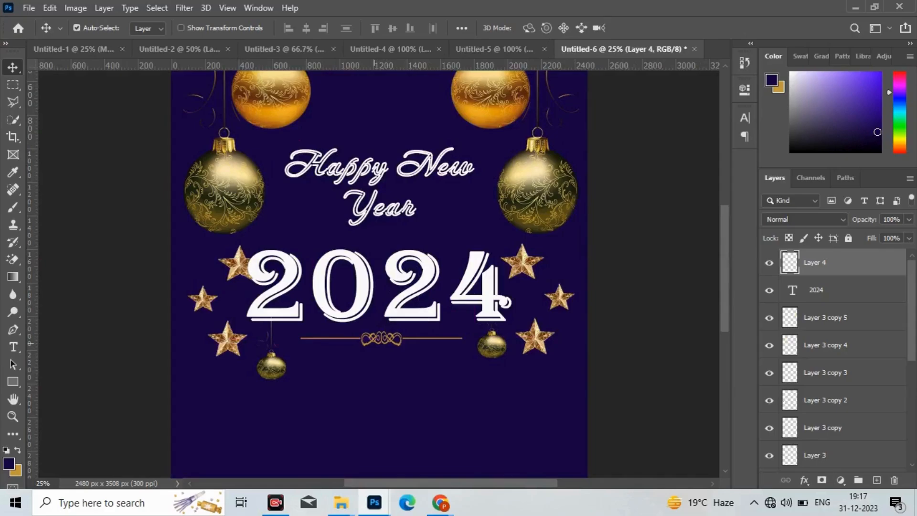
key(ctrl+minus)
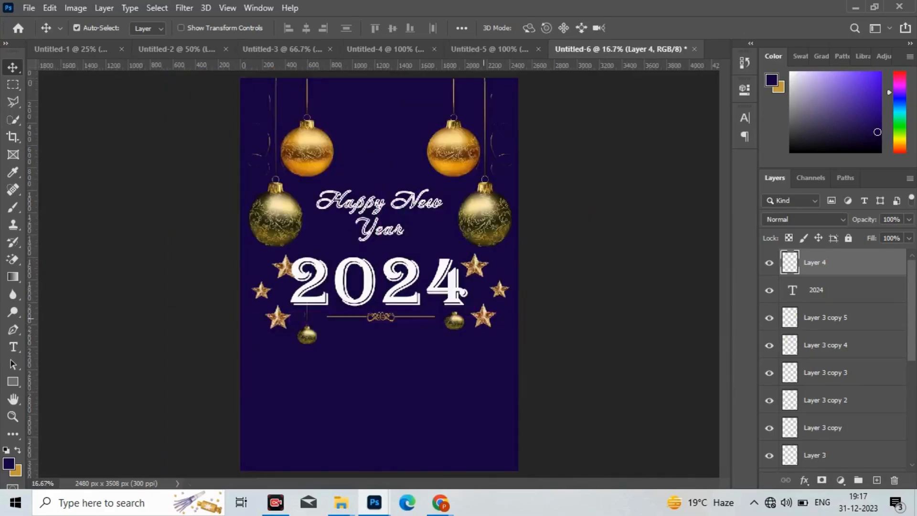
- Duplicate the three stars right of "2024" and scatter smaller copies between the upper ornaments above the heading
click(484, 318)
click(831, 372)
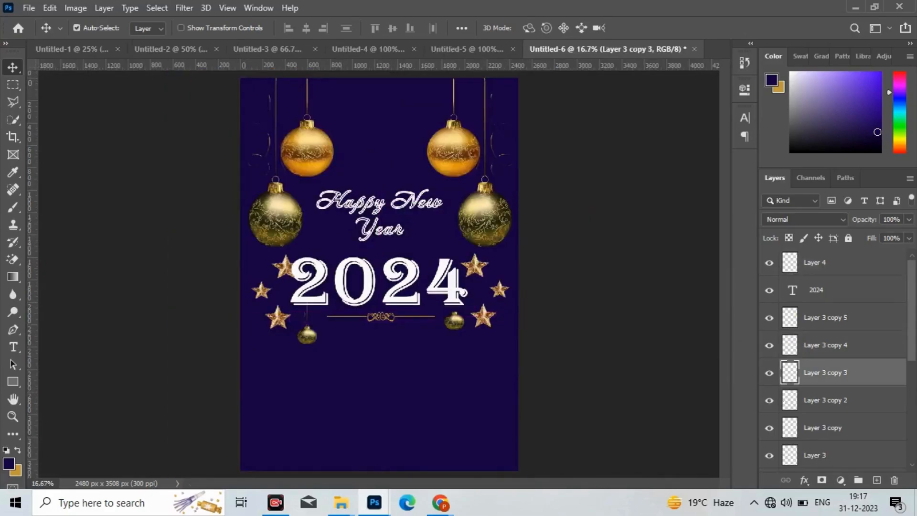
shift+click(831, 318)
key(ctrl+j)
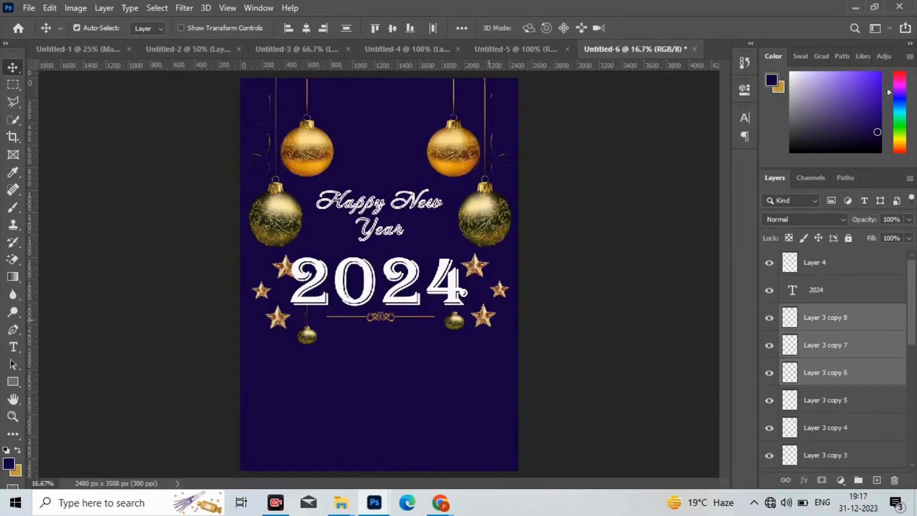
drag(484, 319, 382, 114)
key(ctrl+t)
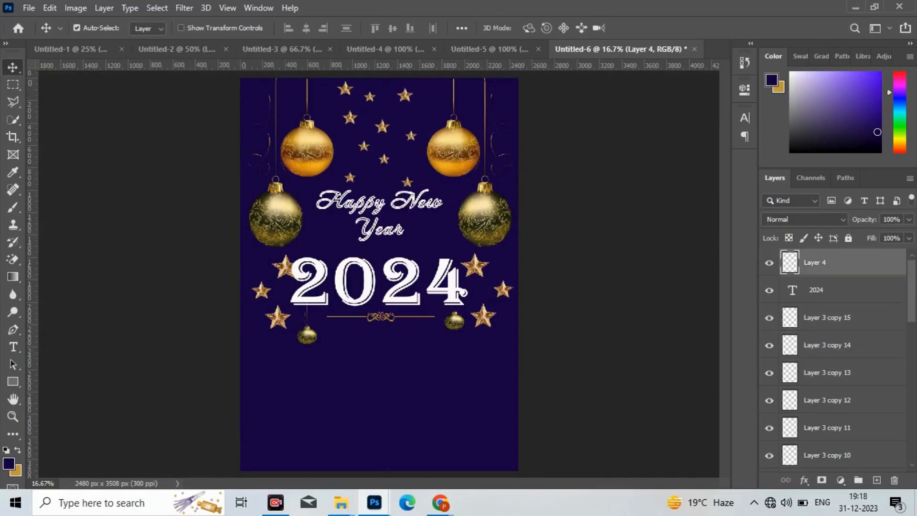
- Start a greeting text layer reading "May" below the divider in Brush Script MT Italic at 72 pt
key(t)
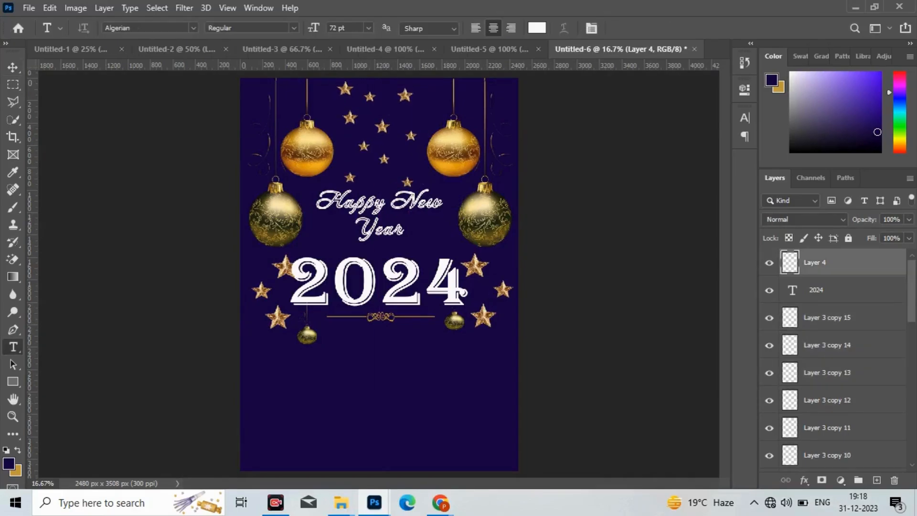
click(334, 382)
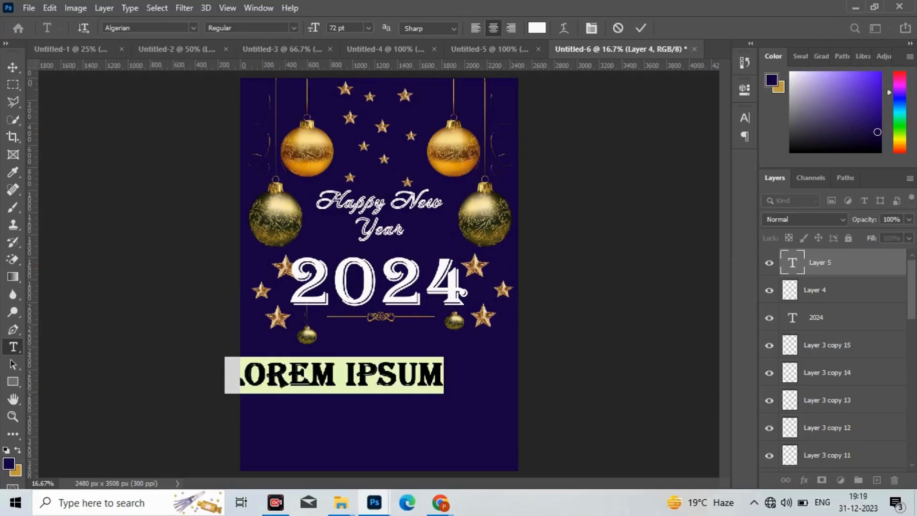
click(193, 27)
click(173, 118)
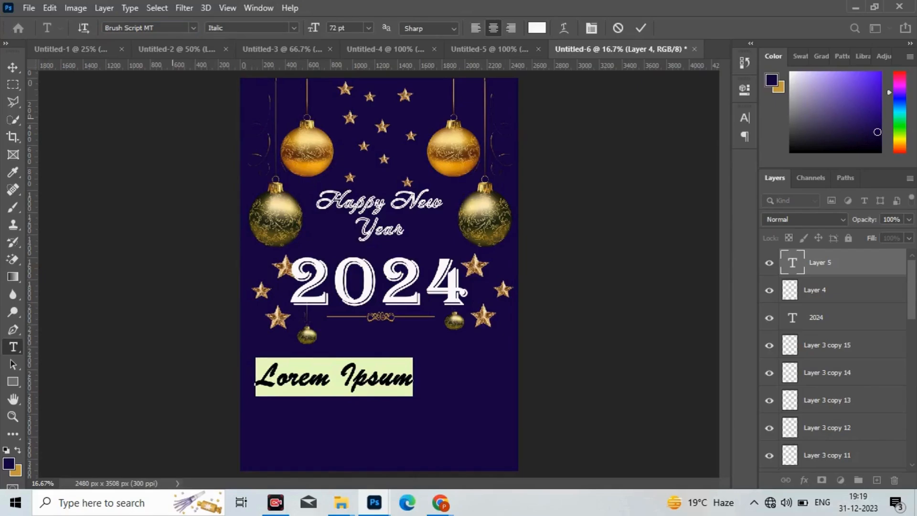
text(May)
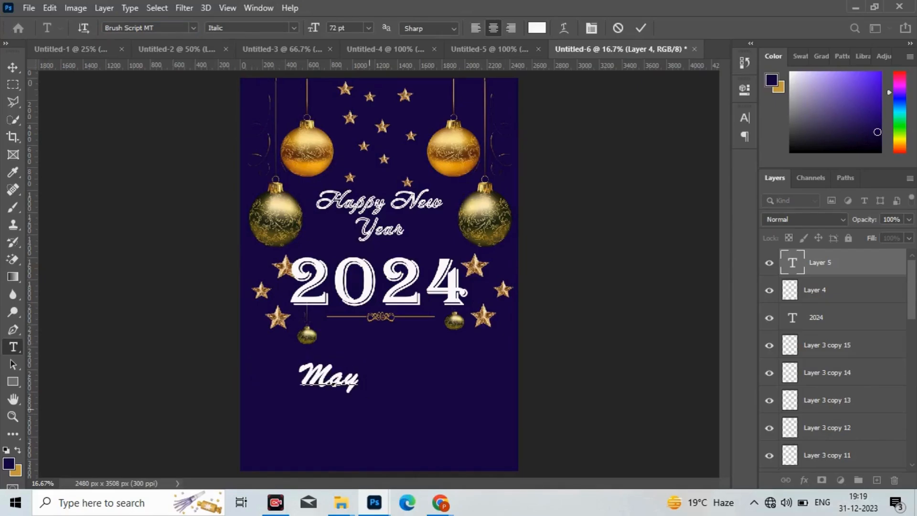
- Change the font of the word "May" to Alex Brush Regular
key(ctrl+a)
click(193, 27)
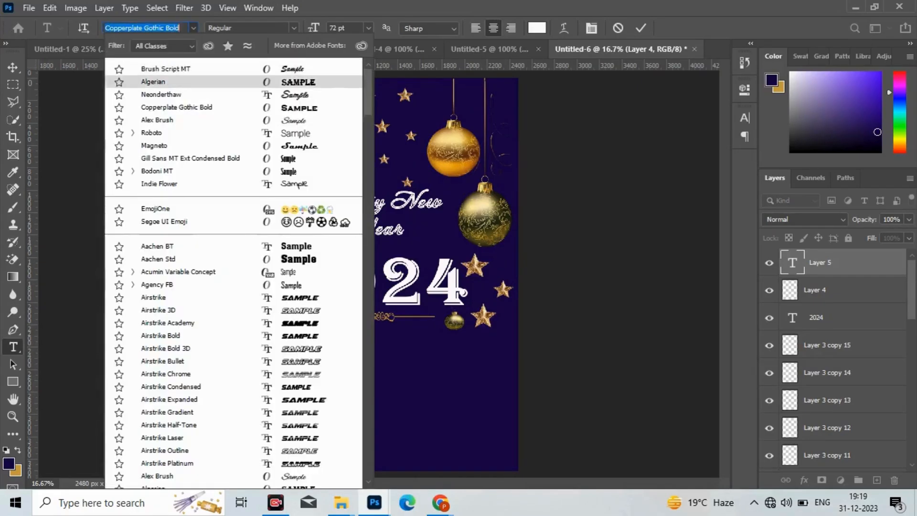
click(172, 117)
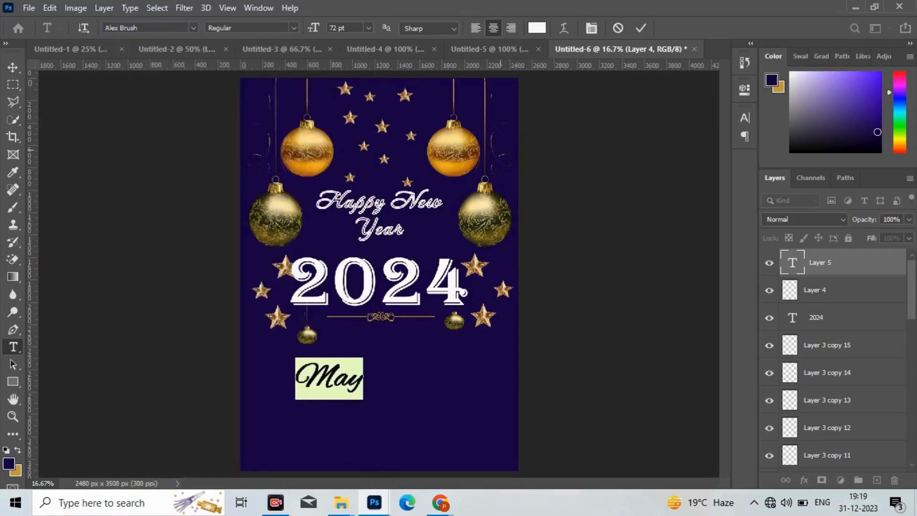
- Complete the 36 pt greeting: "May the new year offers a fresh start to your life. May you have all your dreams fulfilled. Have a great year ahead"
key(Right)
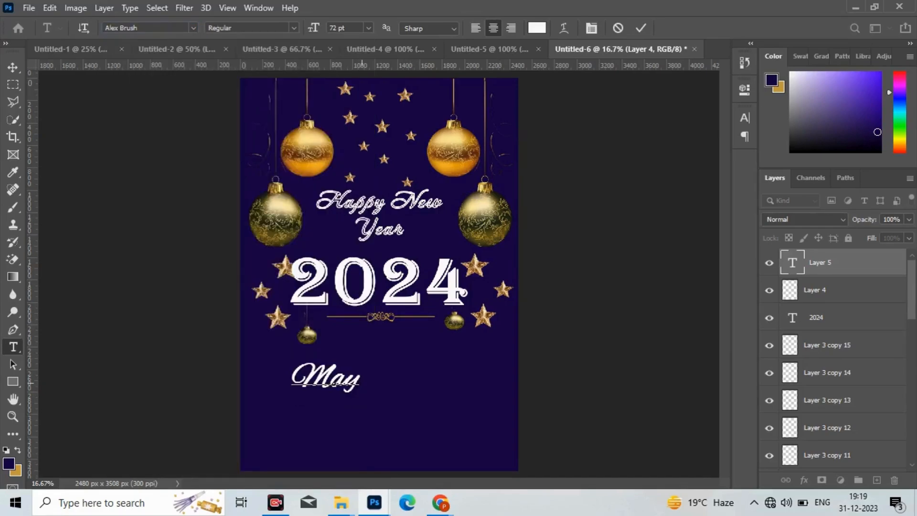
text(the new year offers a)
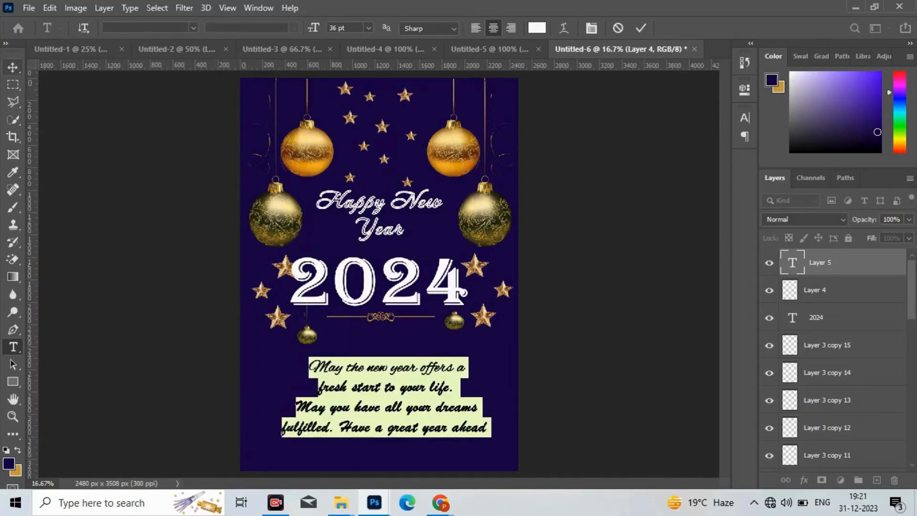
click(13, 67)
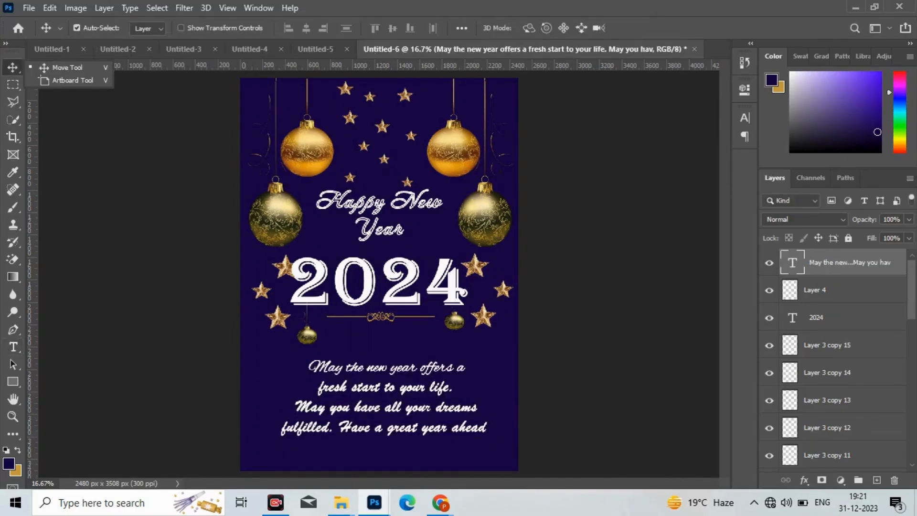
- Duplicate a small star from above the heading and spread six copies around the sides and bottom of the greeting message
click(384, 159)
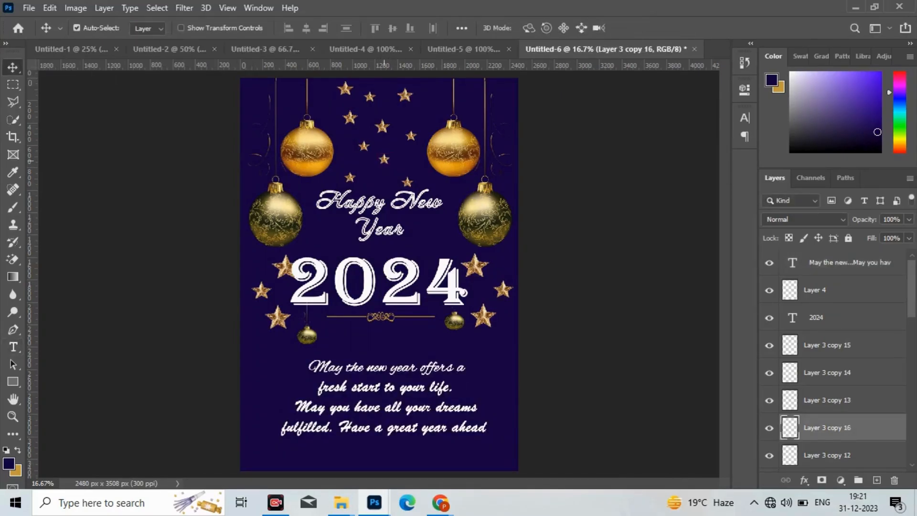
drag(384, 159, 472, 443)
key(ctrl+j)
key(ctrl+z)
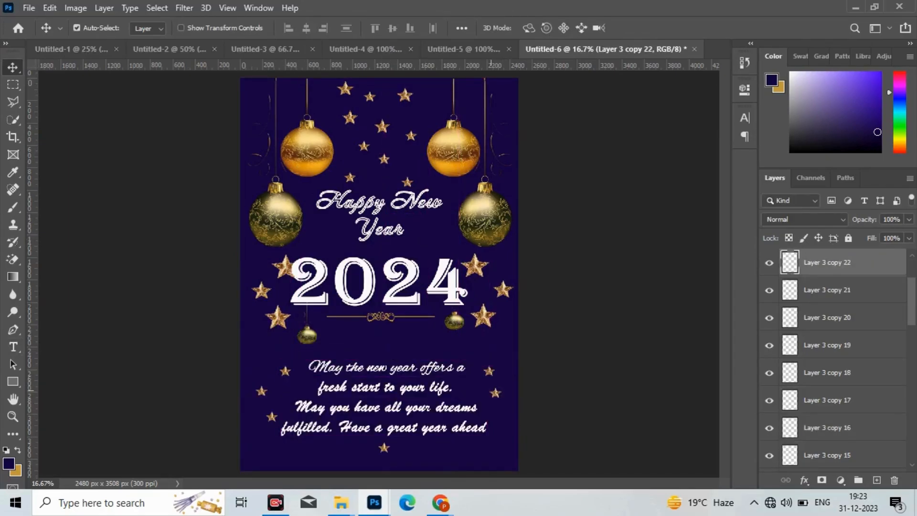
- Rearrange the small stars right of the greeting and add another copy beside its lower lines
mouse_move(490, 391)
mouse_down()
mouse_move(499, 390)
mouse_move(473, 392)
mouse_move(485, 406)
mouse_up()
key(ctrl+z)
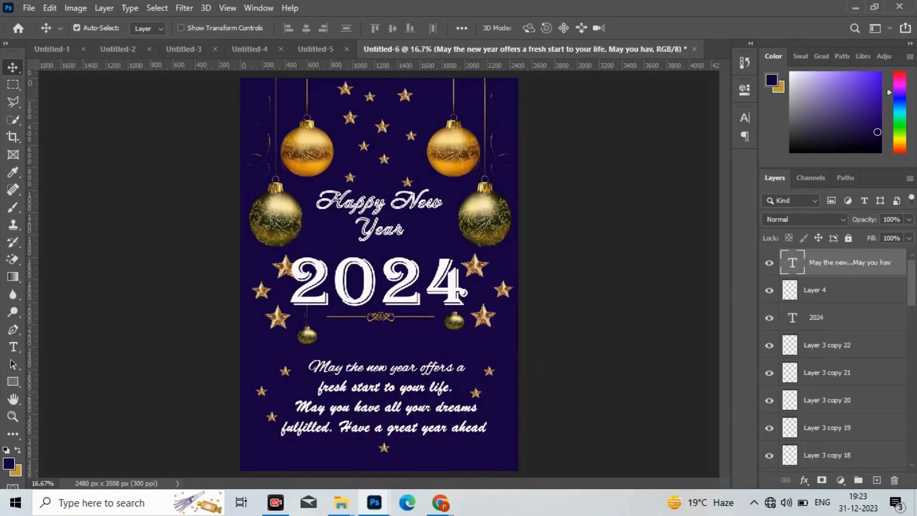
drag(489, 371, 499, 415)
key(ctrl+j)
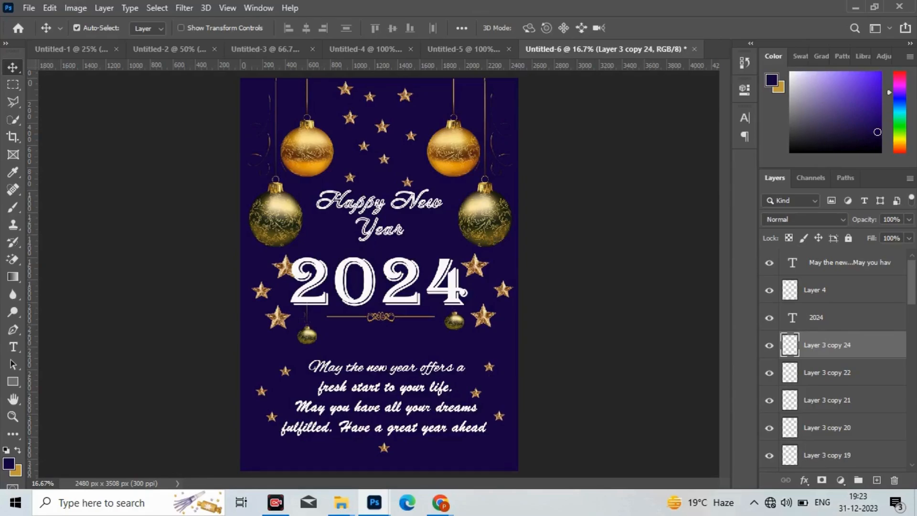
key(ctrl+minus)
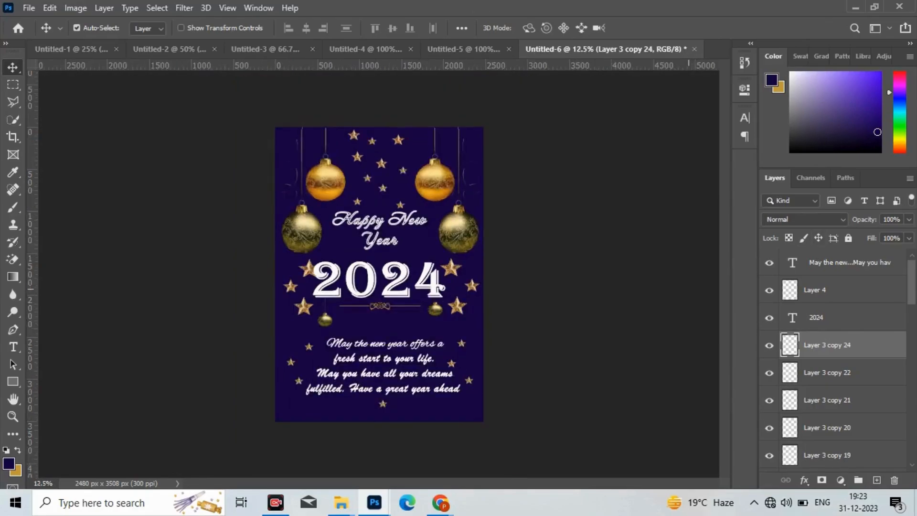